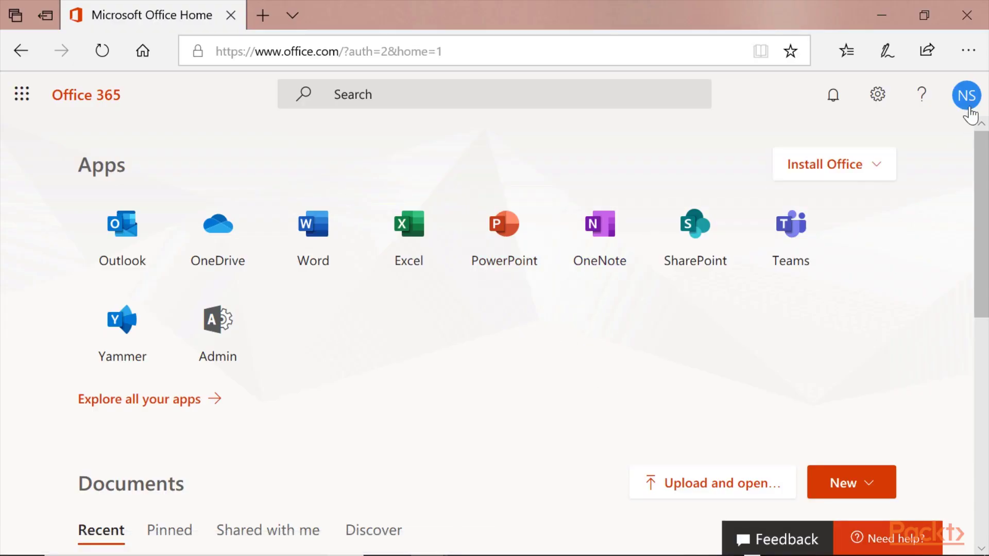
Step: Check the signed-in account details, then show the Install Office choices (Office 365 apps, Other install options)
{"action": "left_click", "coordinate": [966, 103]}
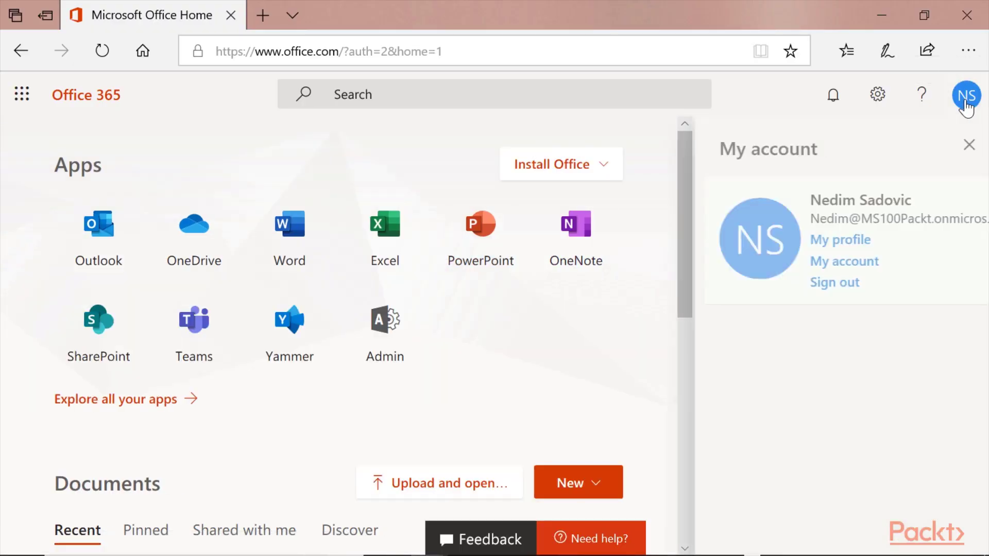
{"action": "left_click_drag", "start_coordinate": [817, 200], "coordinate": [903, 205]}
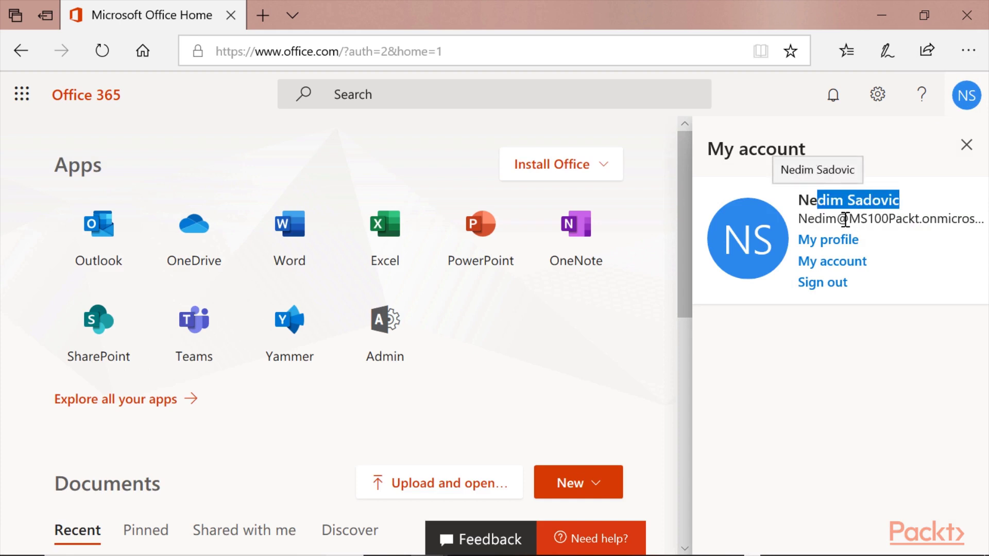
{"action": "left_click", "coordinate": [965, 98]}
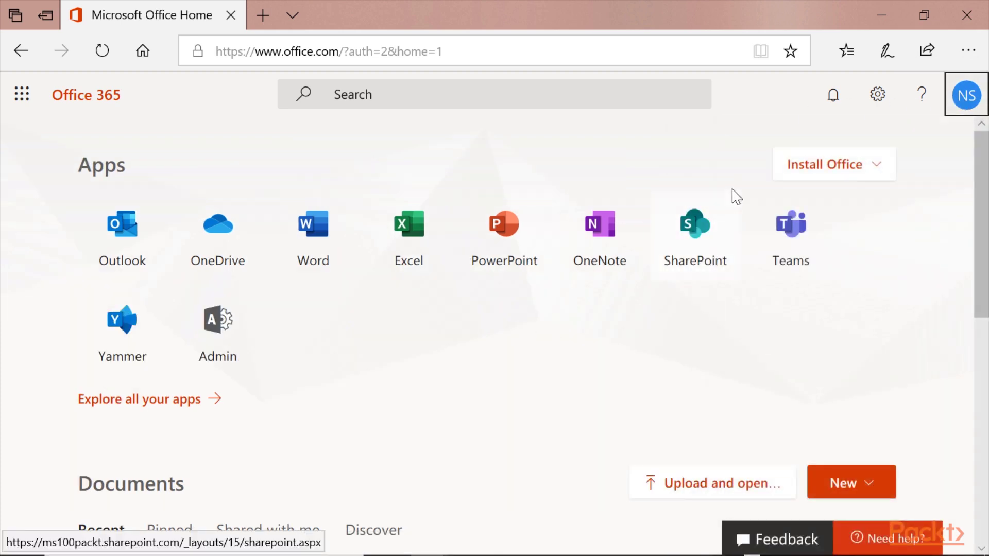
{"action": "left_click", "coordinate": [799, 175]}
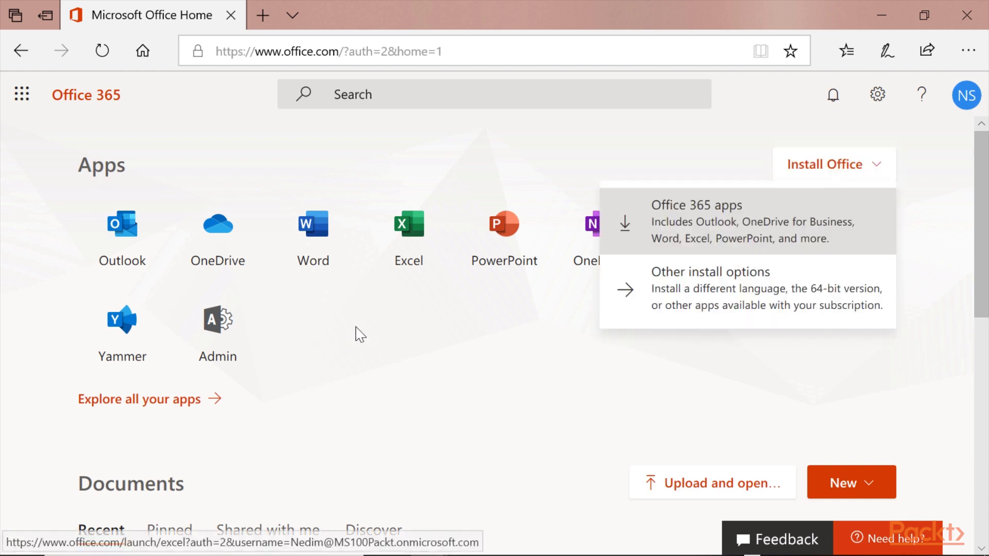
Step: In the admin center, open Office software download settings under Settings > Services & add-ins
{"action": "left_click", "coordinate": [221, 329]}
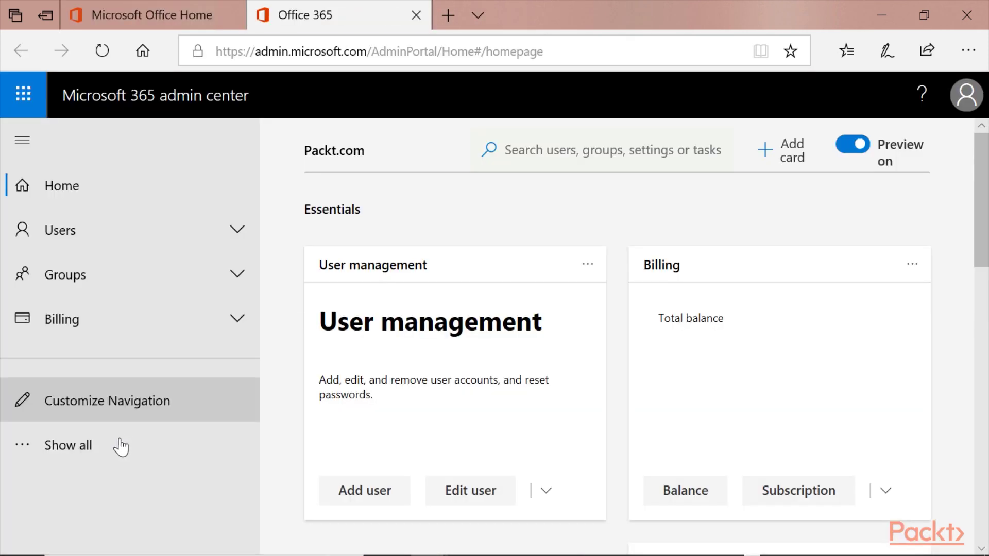
{"action": "left_click", "coordinate": [121, 447]}
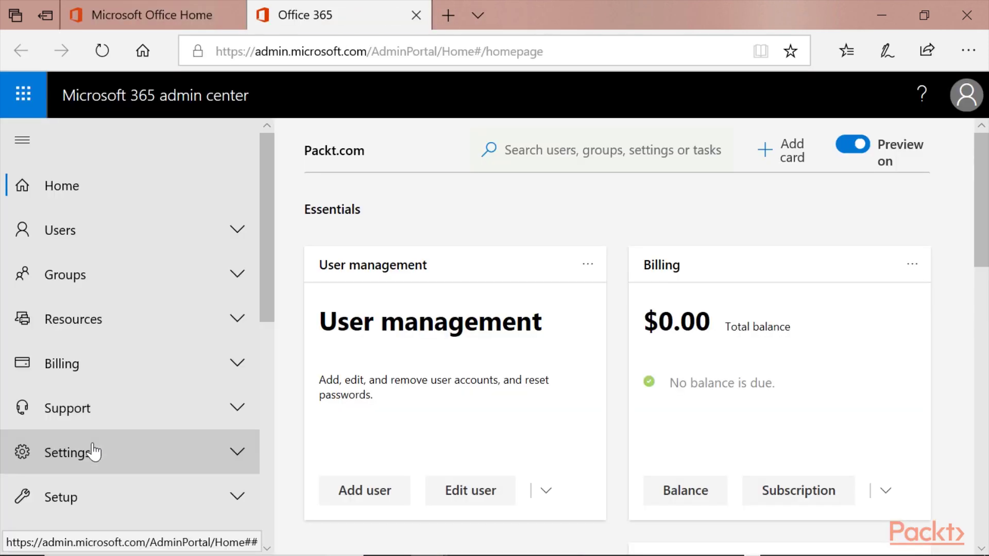
{"action": "scroll", "coordinate": [90, 381], "scroll_direction": "down", "scroll_amount": 3}
{"action": "left_click", "coordinate": [85, 324]}
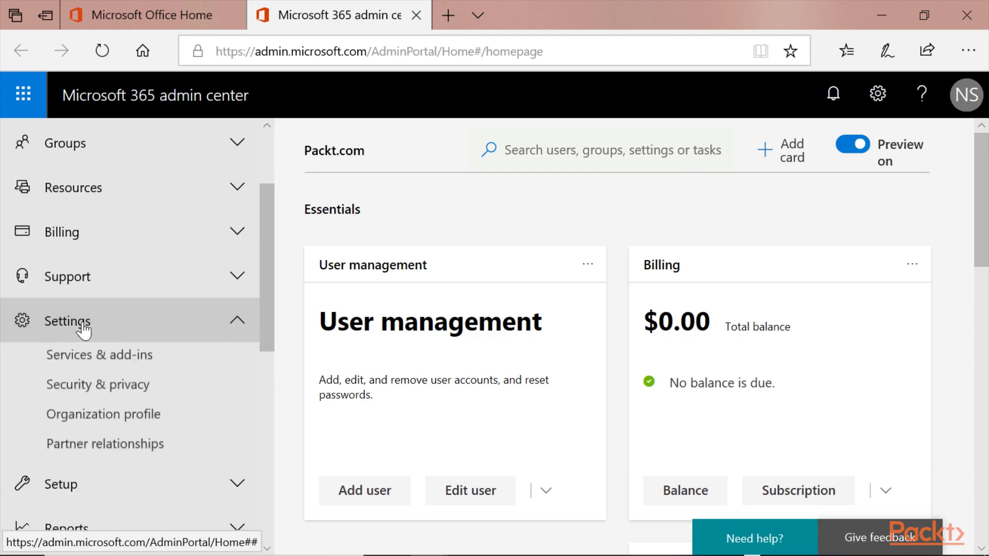
{"action": "left_click", "coordinate": [88, 359]}
{"action": "scroll", "coordinate": [424, 332], "scroll_direction": "down", "scroll_amount": 7}
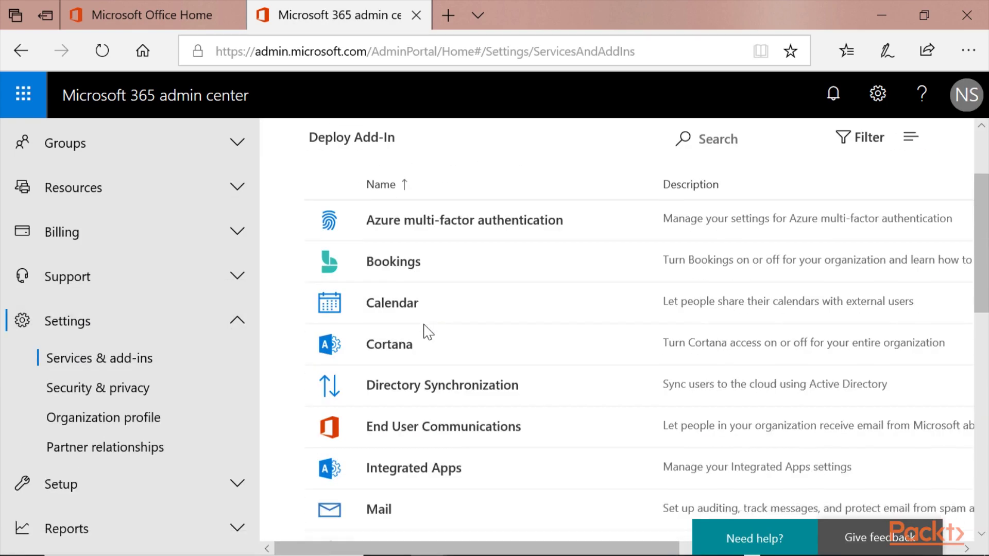
{"action": "scroll", "coordinate": [407, 394], "scroll_direction": "down", "scroll_amount": 5}
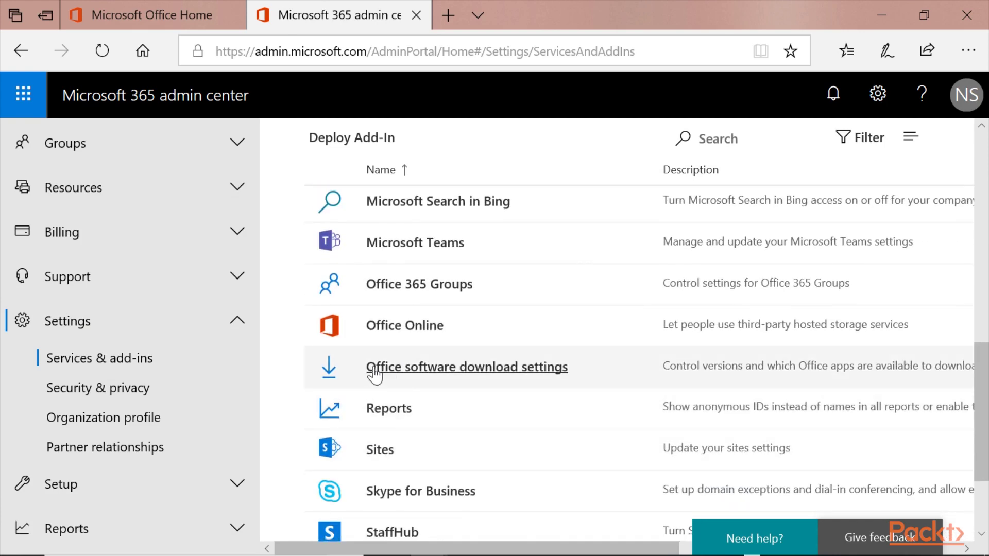
{"action": "left_click", "coordinate": [528, 376]}
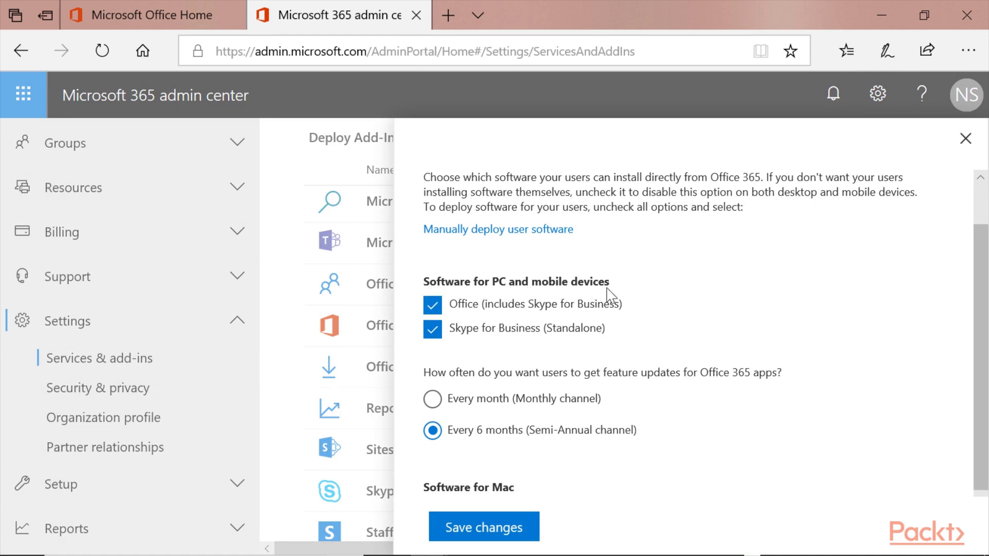
Step: Uncheck Office for PC/mobile, Skype for Business standalone and Mac software, and save the changes
{"action": "left_click", "coordinate": [432, 307]}
{"action": "left_click", "coordinate": [433, 330]}
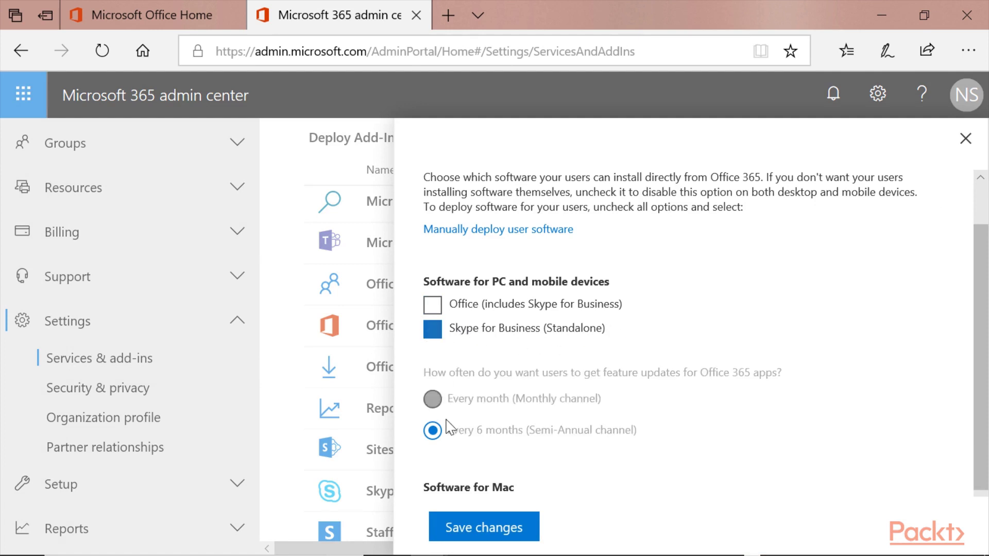
{"action": "scroll", "coordinate": [433, 335], "scroll_direction": "down", "scroll_amount": 2}
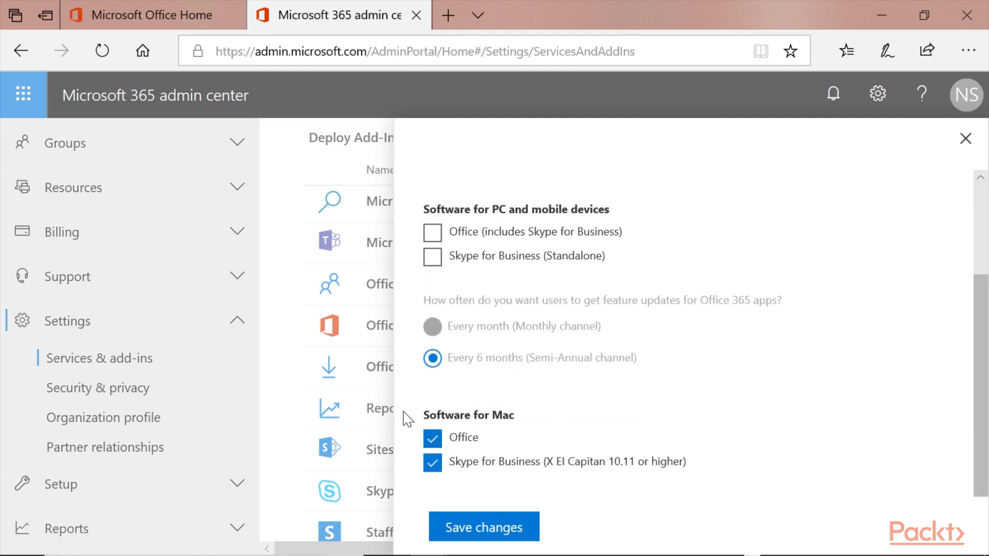
{"action": "left_click", "coordinate": [433, 439]}
{"action": "left_click", "coordinate": [515, 528]}
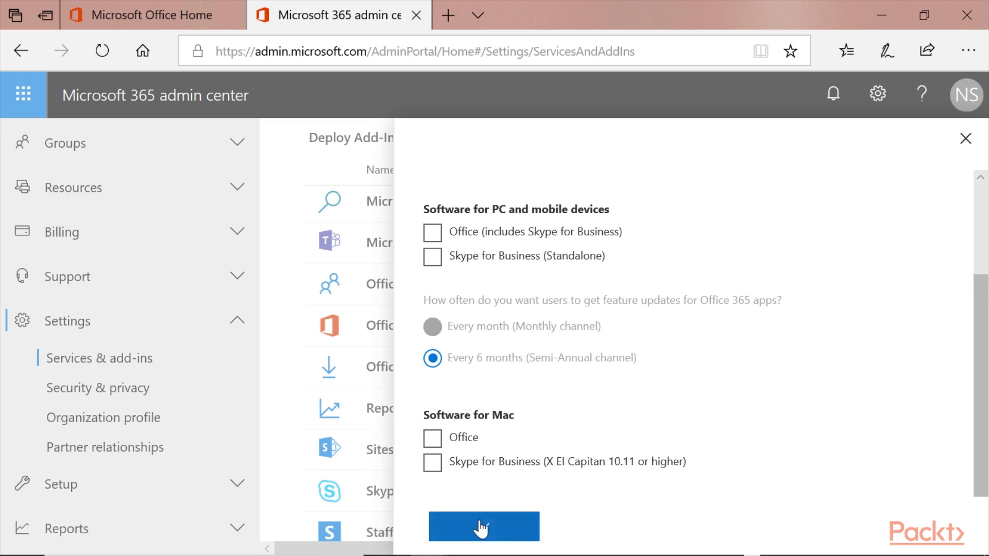
{"action": "left_click", "coordinate": [966, 143]}
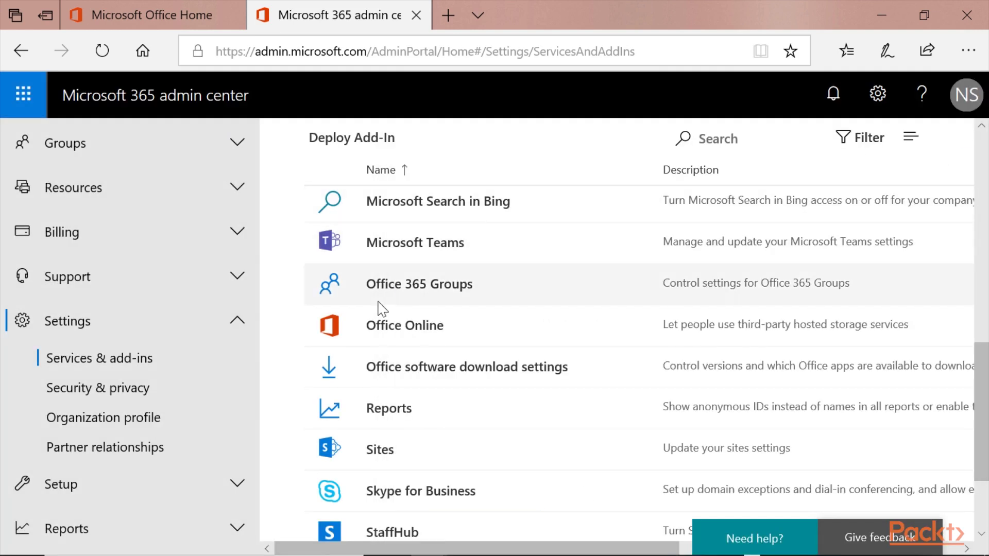
Step: Sign out of the account and go to portal.office.com to sign back in
{"action": "scroll", "coordinate": [380, 309], "scroll_direction": "up", "scroll_amount": 10}
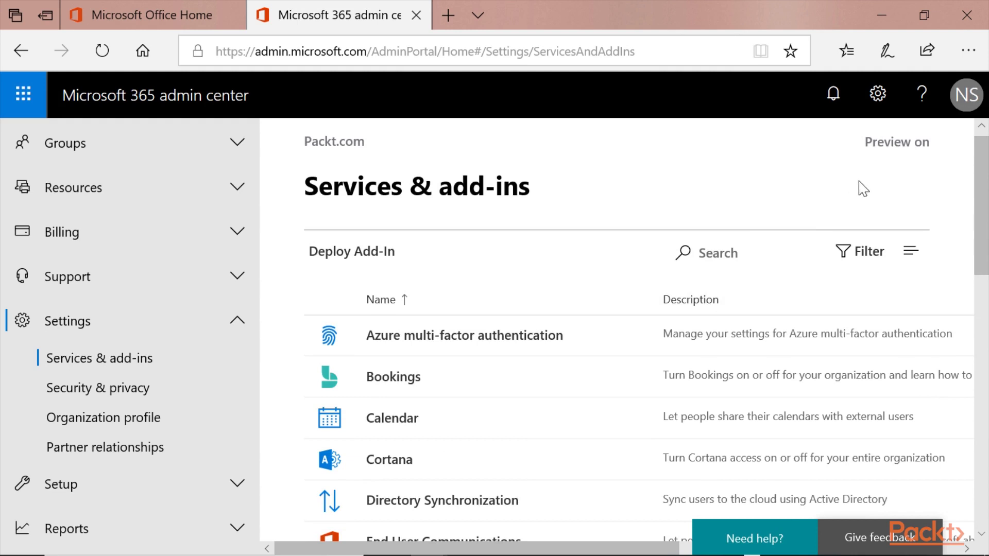
{"action": "left_click", "coordinate": [963, 99]}
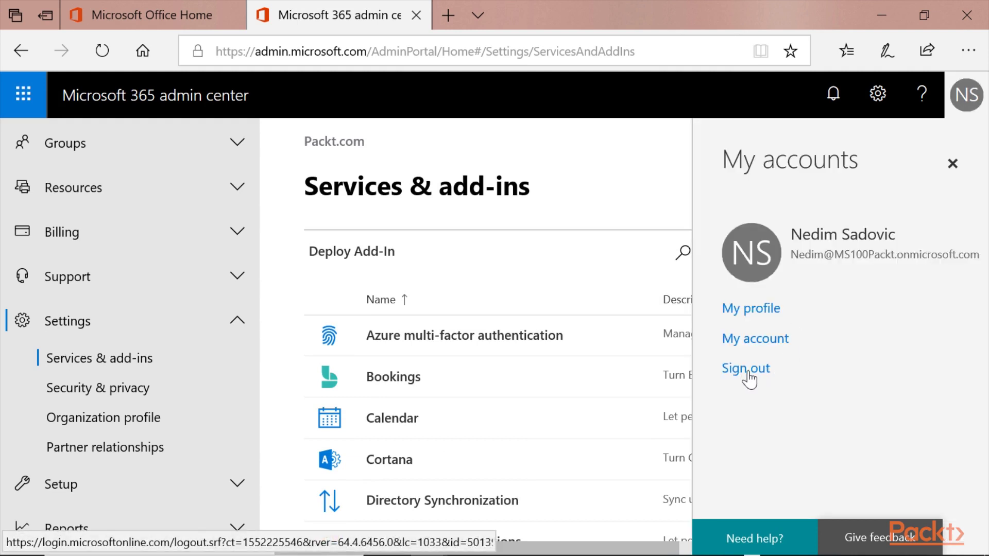
{"action": "left_click", "coordinate": [747, 370]}
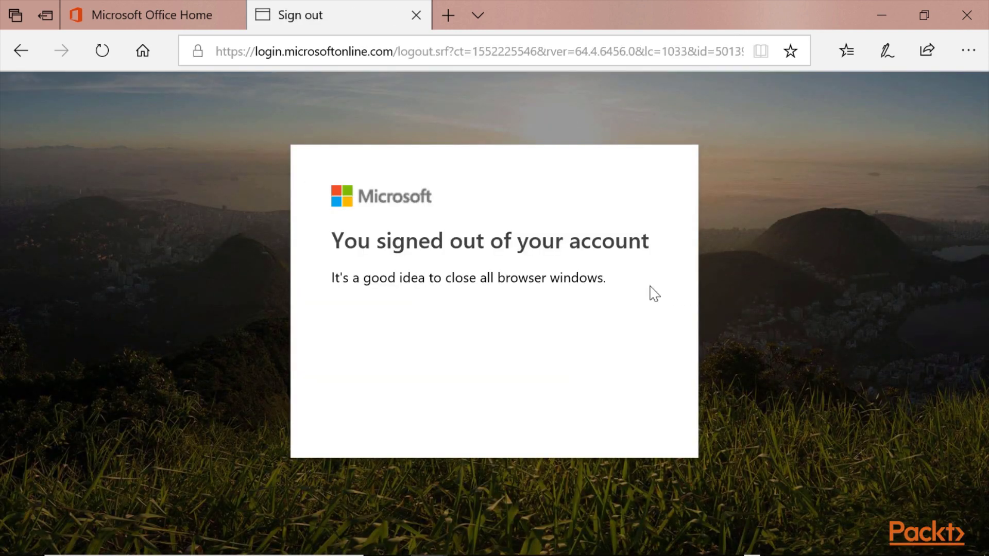
{"action": "left_click", "coordinate": [579, 52]}
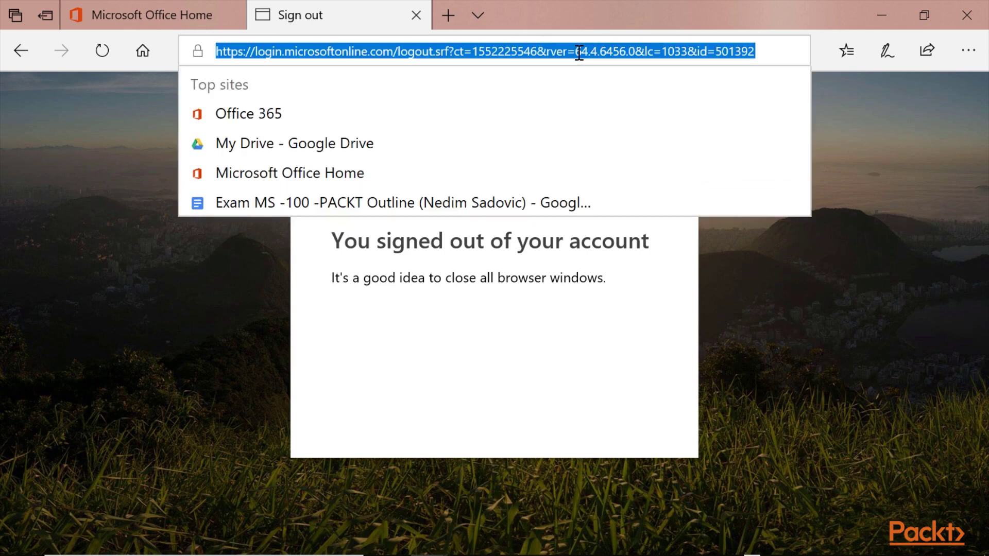
{"action": "type", "text": "po"}
{"action": "key", "text": "Return"}
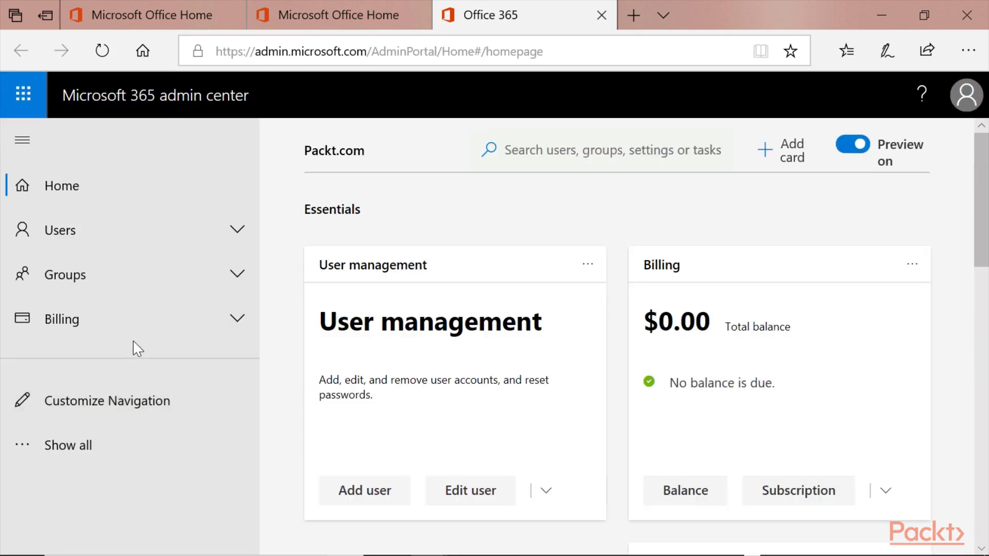
Step: Open Office software download settings again via Settings > Services & add-ins
{"action": "left_click", "coordinate": [117, 446]}
{"action": "scroll", "coordinate": [129, 371], "scroll_direction": "down", "scroll_amount": 3}
{"action": "left_click", "coordinate": [115, 325]}
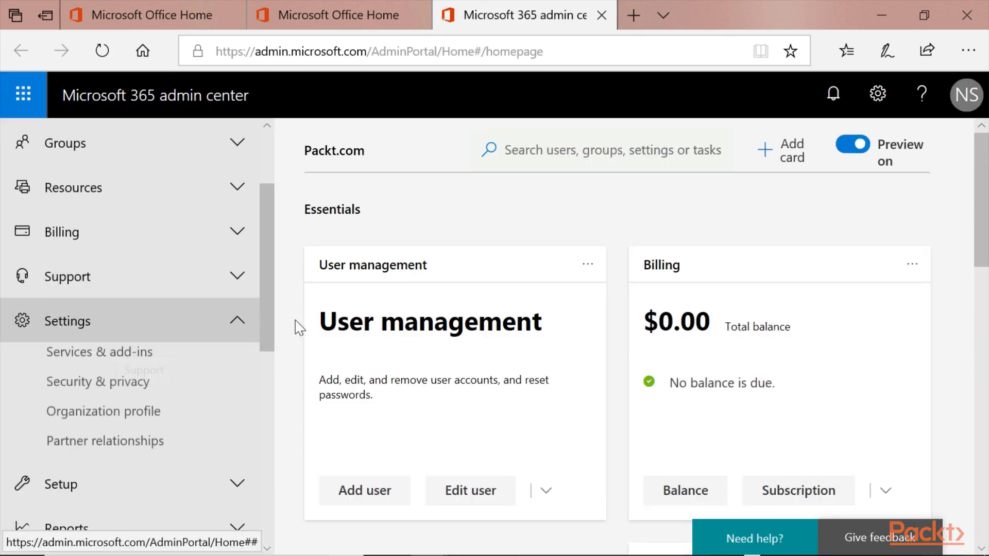
{"action": "left_click", "coordinate": [123, 361]}
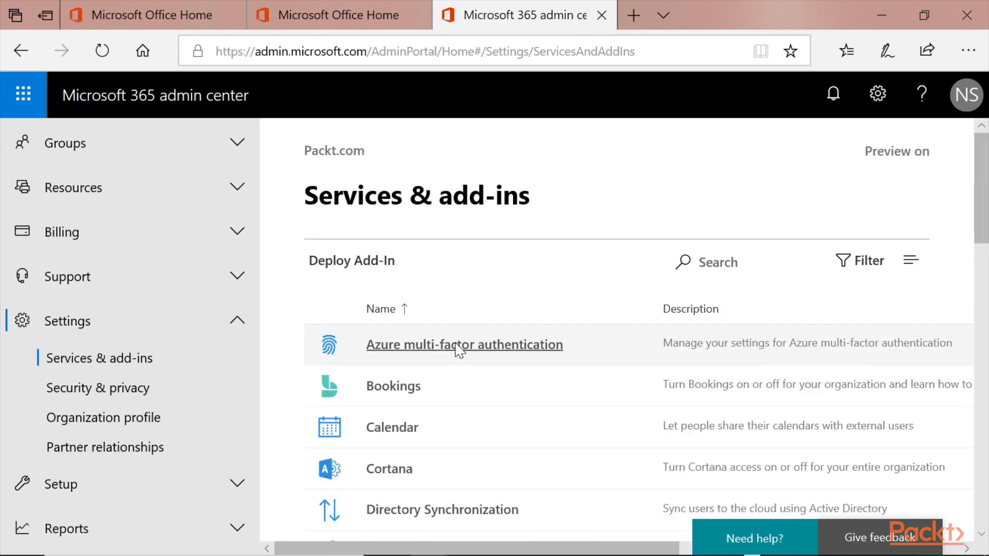
{"action": "scroll", "coordinate": [459, 351], "scroll_direction": "down", "scroll_amount": 1}
{"action": "scroll", "coordinate": [459, 351], "scroll_direction": "down", "scroll_amount": 9}
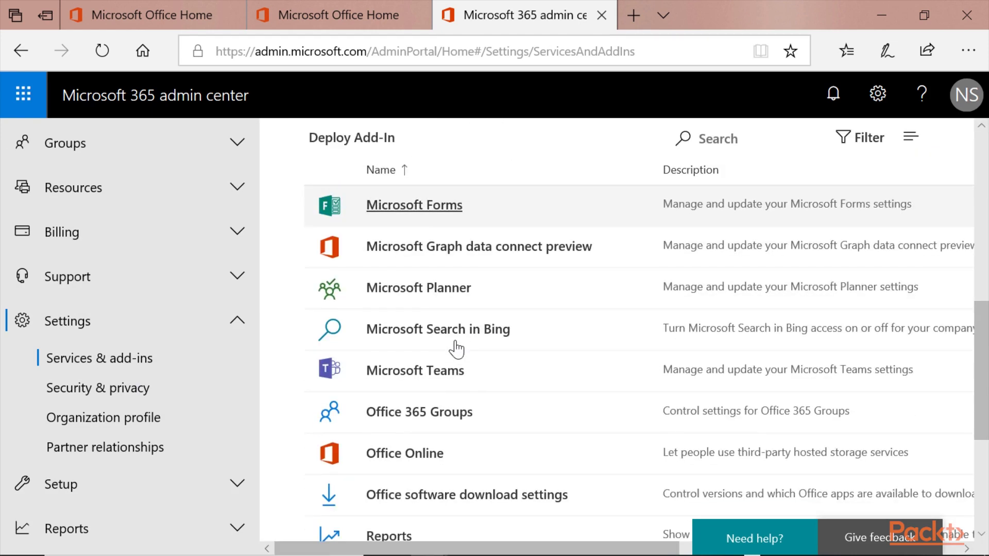
{"action": "scroll", "coordinate": [515, 345], "scroll_direction": "down", "scroll_amount": 3}
{"action": "left_click", "coordinate": [438, 367]}
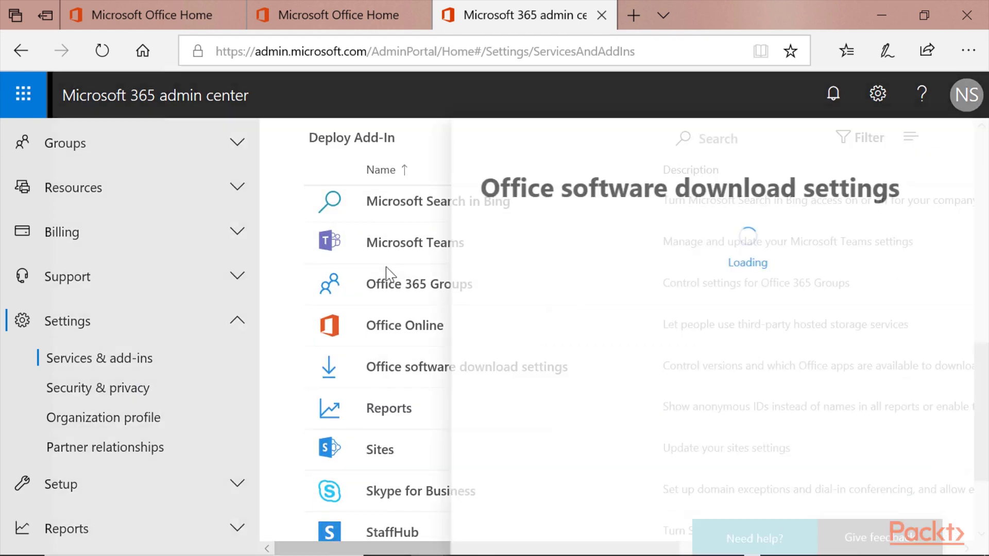
Step: Re-check Office, Skype for Business standalone and Mac Office downloads, and save the changes
{"action": "scroll", "coordinate": [469, 337], "scroll_direction": "down", "scroll_amount": 2}
{"action": "left_click", "coordinate": [432, 247]}
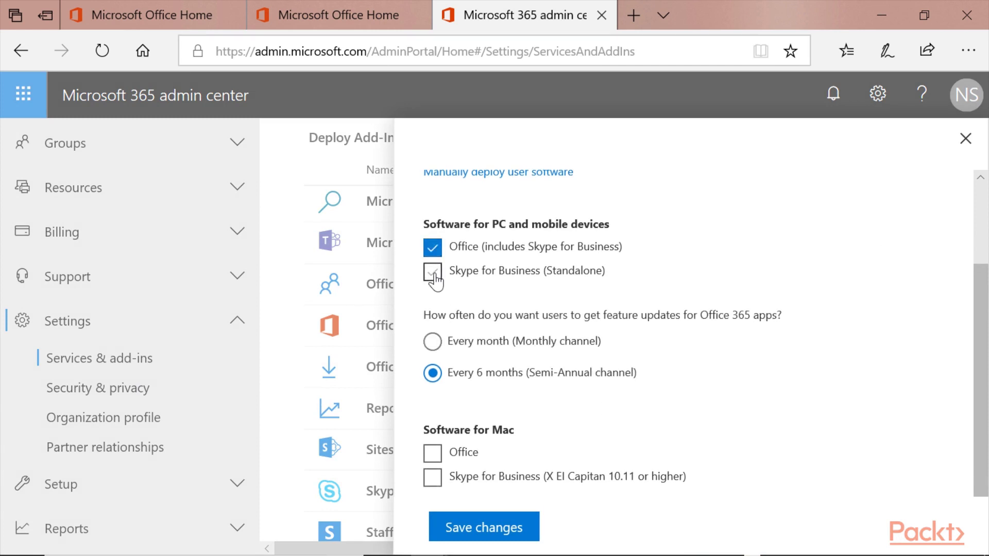
{"action": "scroll", "coordinate": [445, 385], "scroll_direction": "down", "scroll_amount": 1}
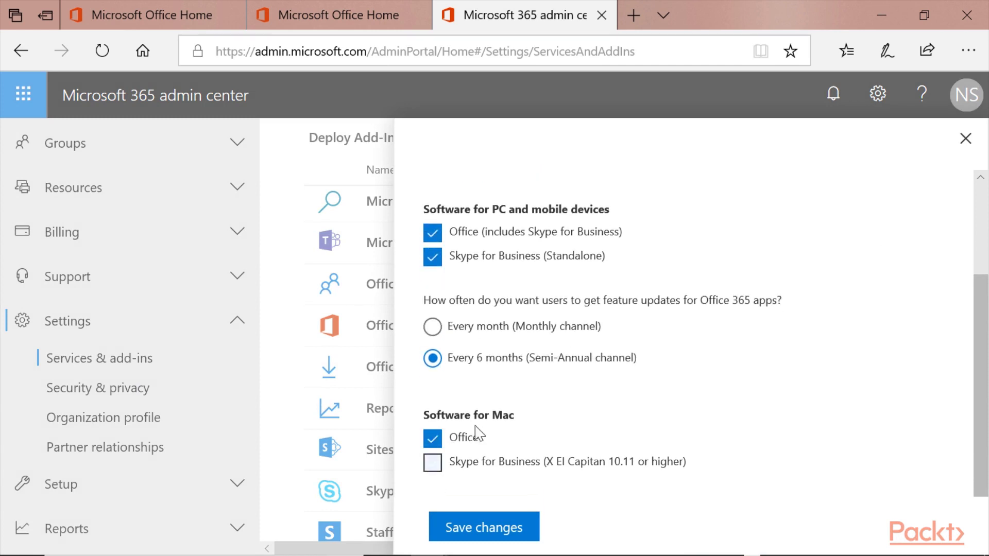
{"action": "left_click", "coordinate": [485, 530]}
{"action": "left_click", "coordinate": [966, 140]}
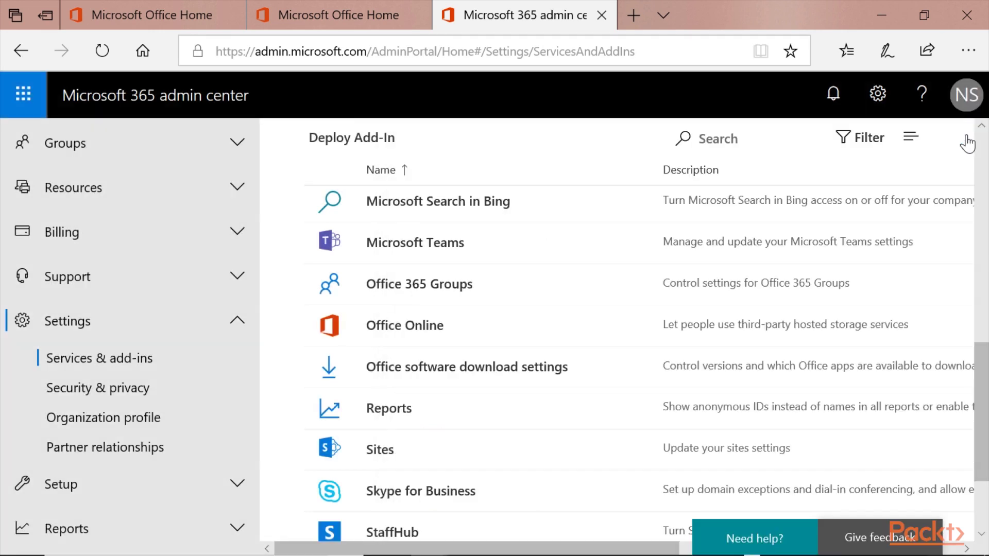
Step: Sign out and load portal.office.com to sign in again
{"action": "left_click", "coordinate": [968, 97]}
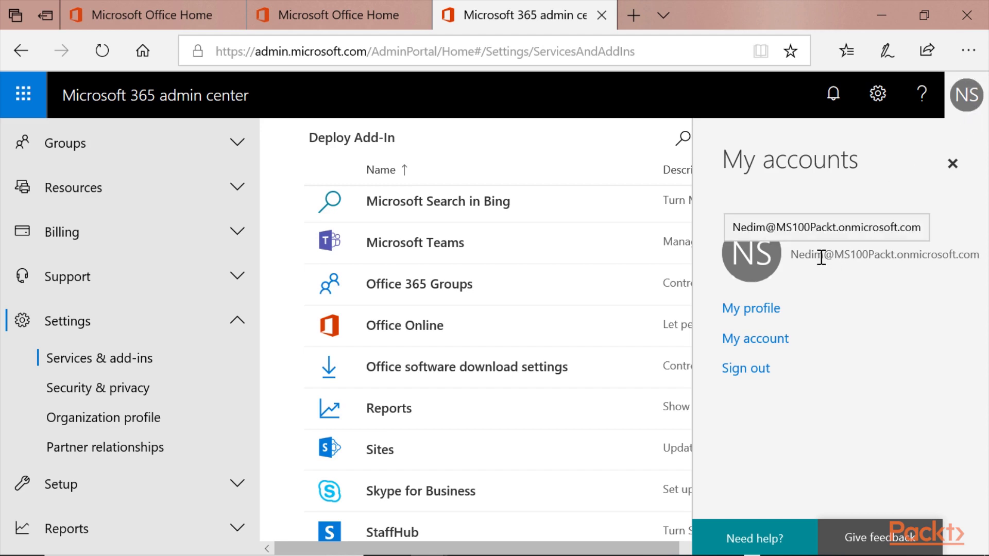
{"action": "left_click", "coordinate": [745, 370]}
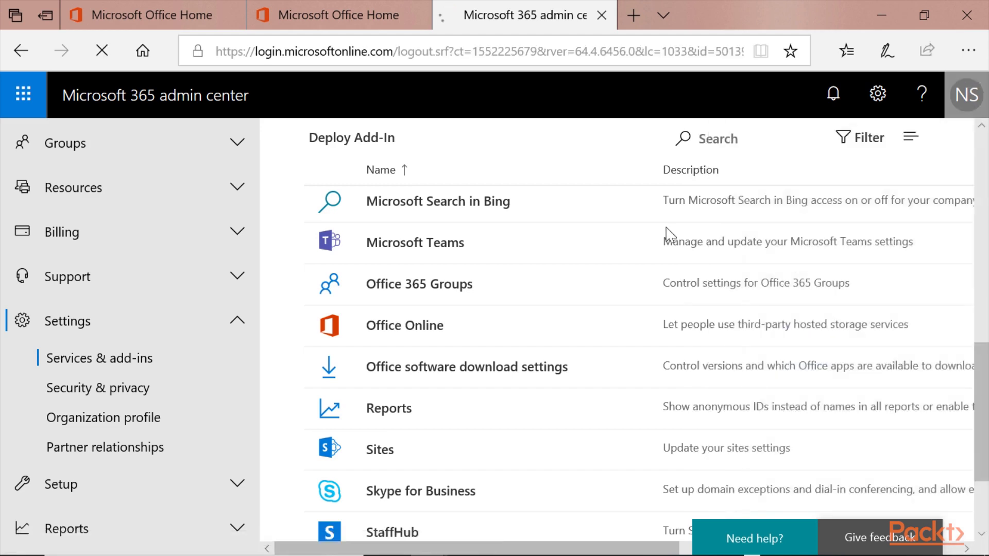
{"action": "left_click", "coordinate": [602, 52]}
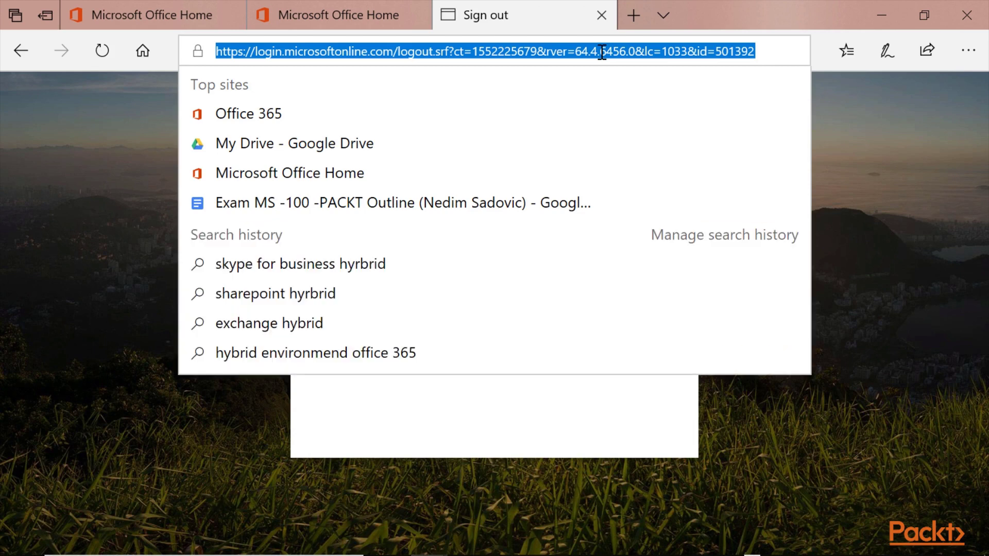
{"action": "type", "text": "portal.office.com/"}
{"action": "key", "text": "Return"}
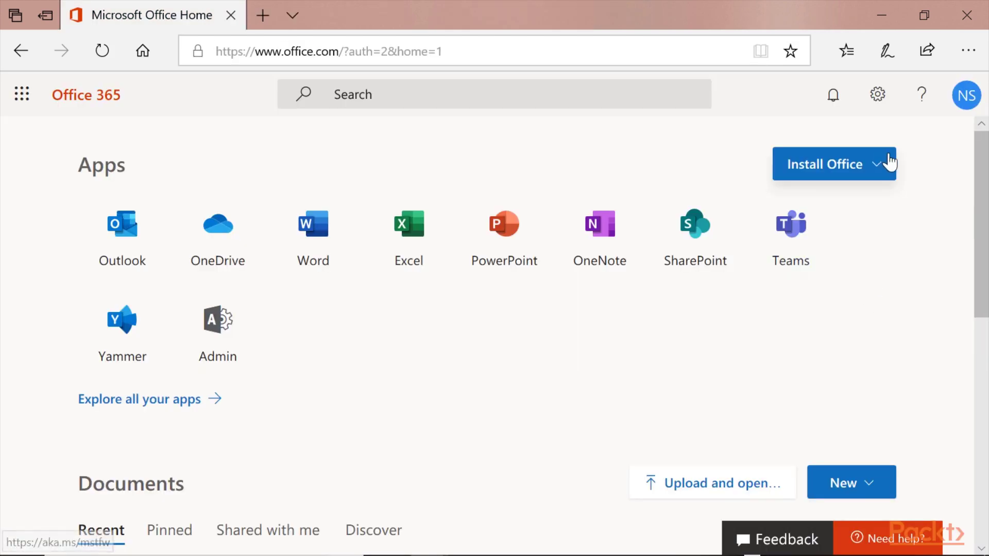